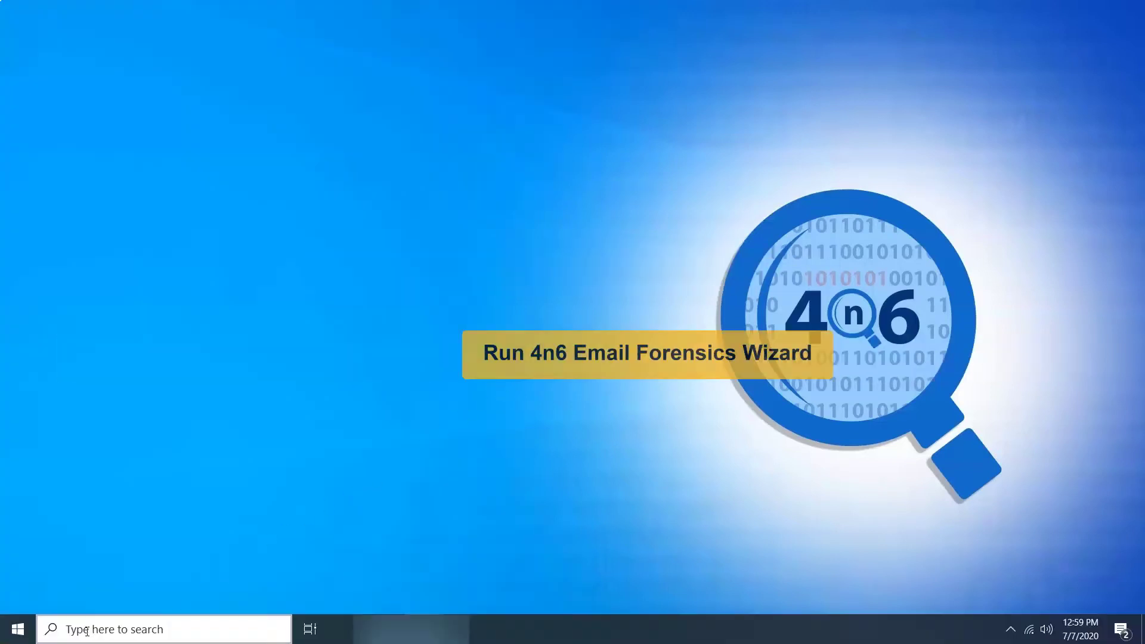
Launch 4n6 Email Forensics Wizard from Windows search to an empty workspace
key(super)
text(4n6 Email forensics Wizard)
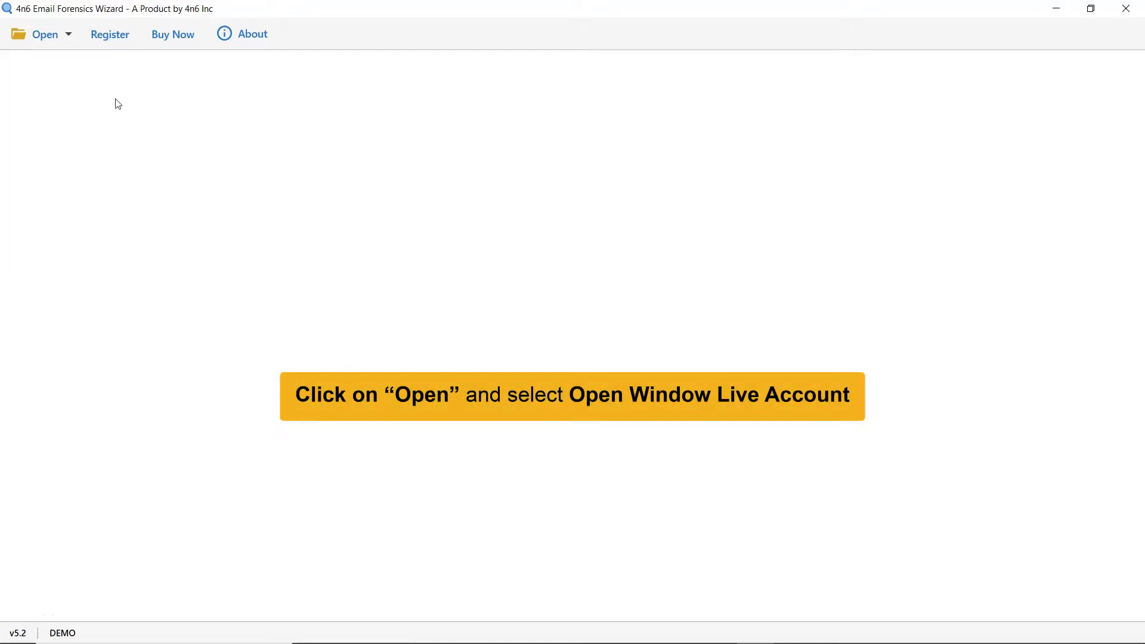
Load the configured Windows Live Mail account so its Gmail folder tree appears
click(66, 41)
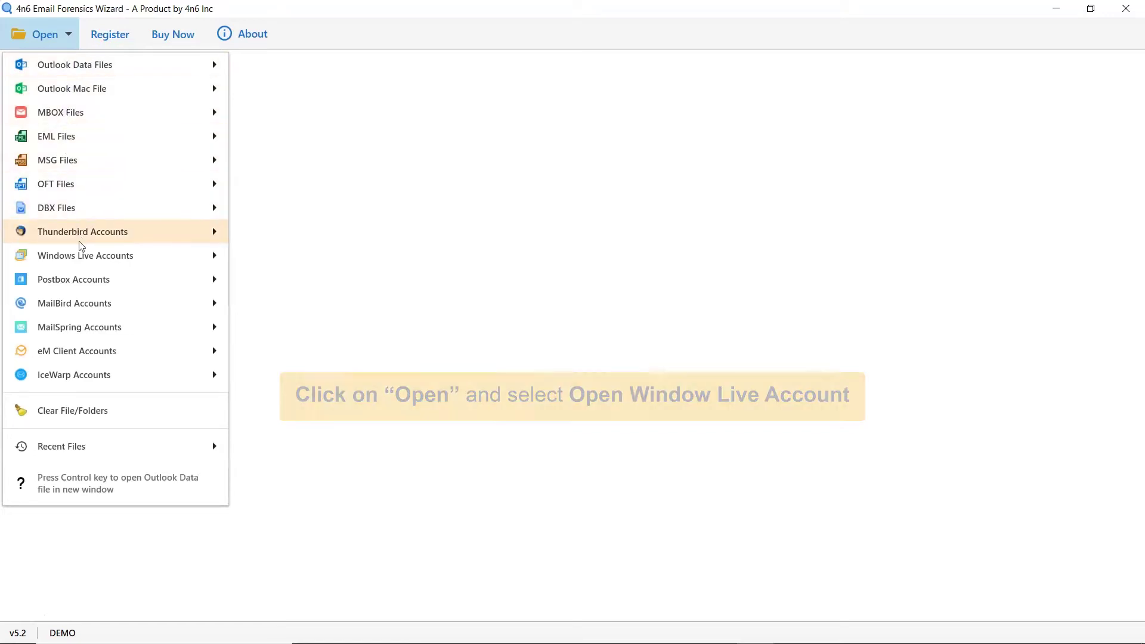
mouse_move(85, 256)
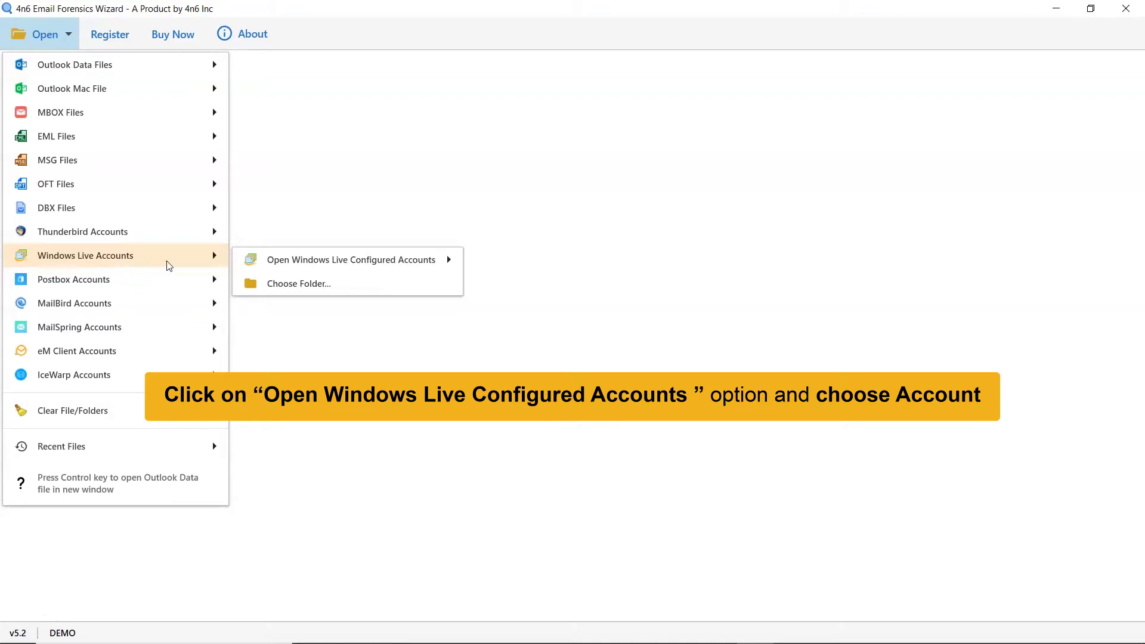
mouse_move(351, 259)
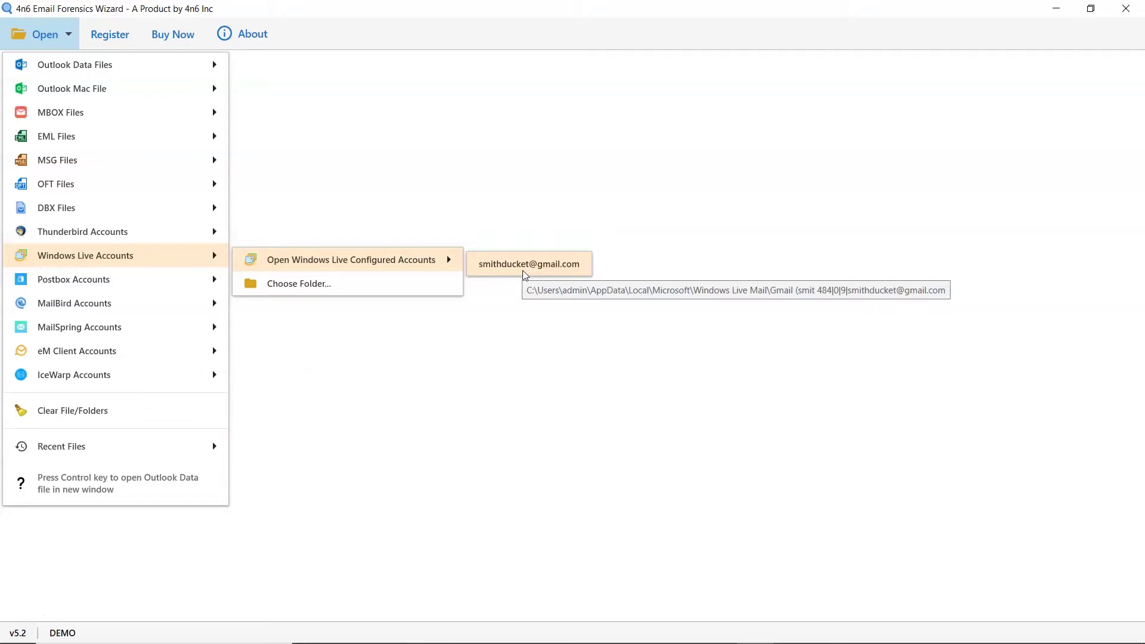
click(524, 272)
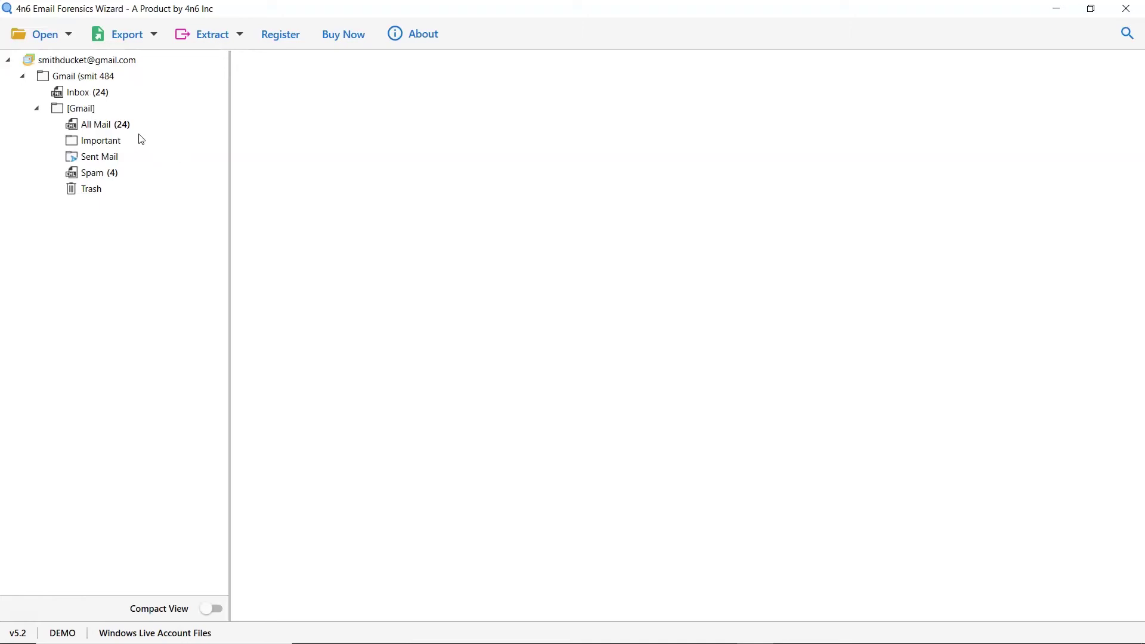
Show All Mail's 24 messages, glance at Spam's four, and return to All Mail
click(105, 126)
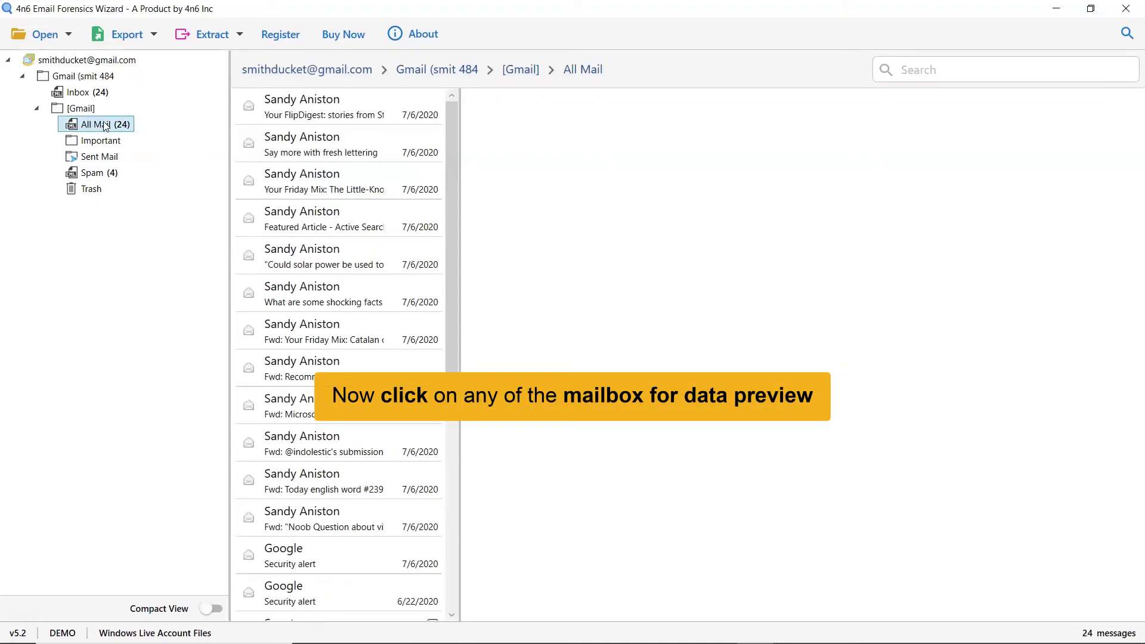
click(98, 175)
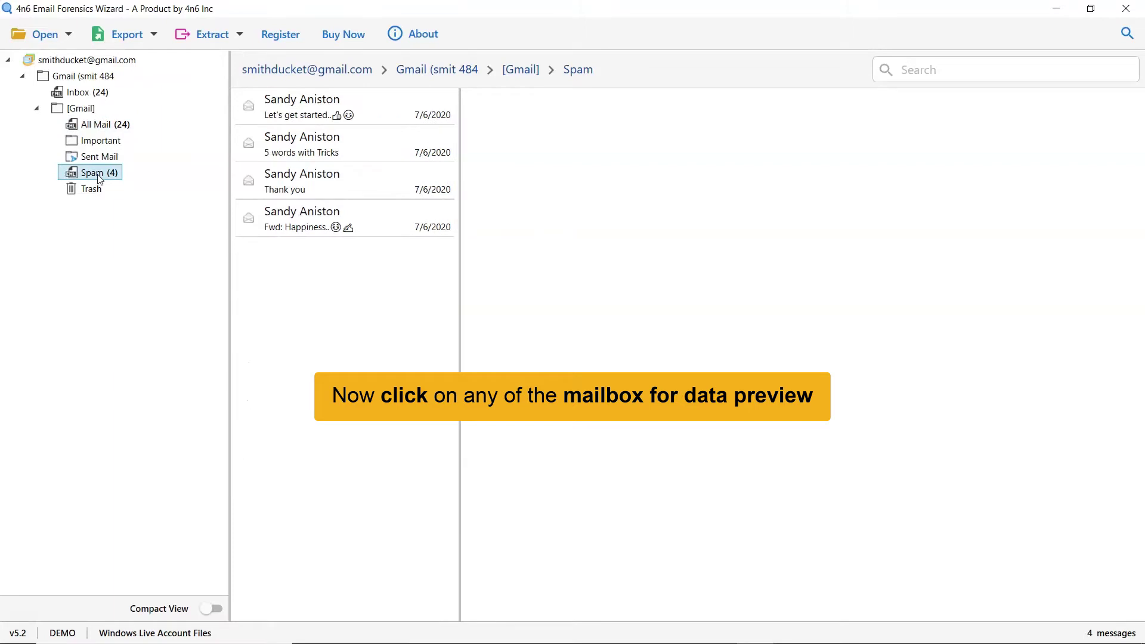
click(94, 127)
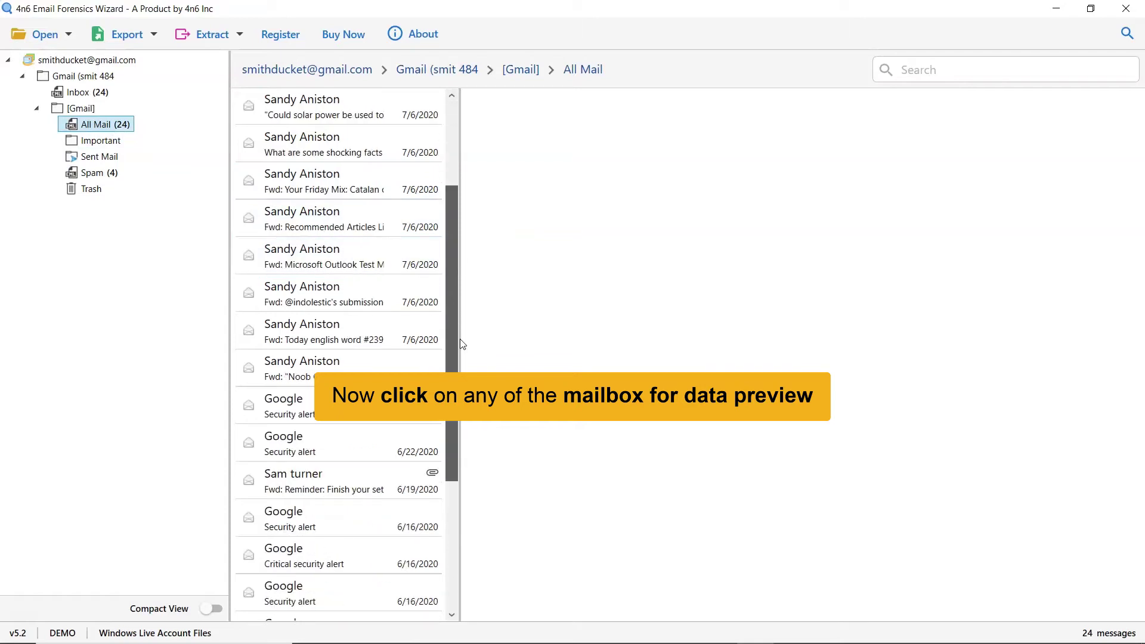
drag(457, 247, 448, 449)
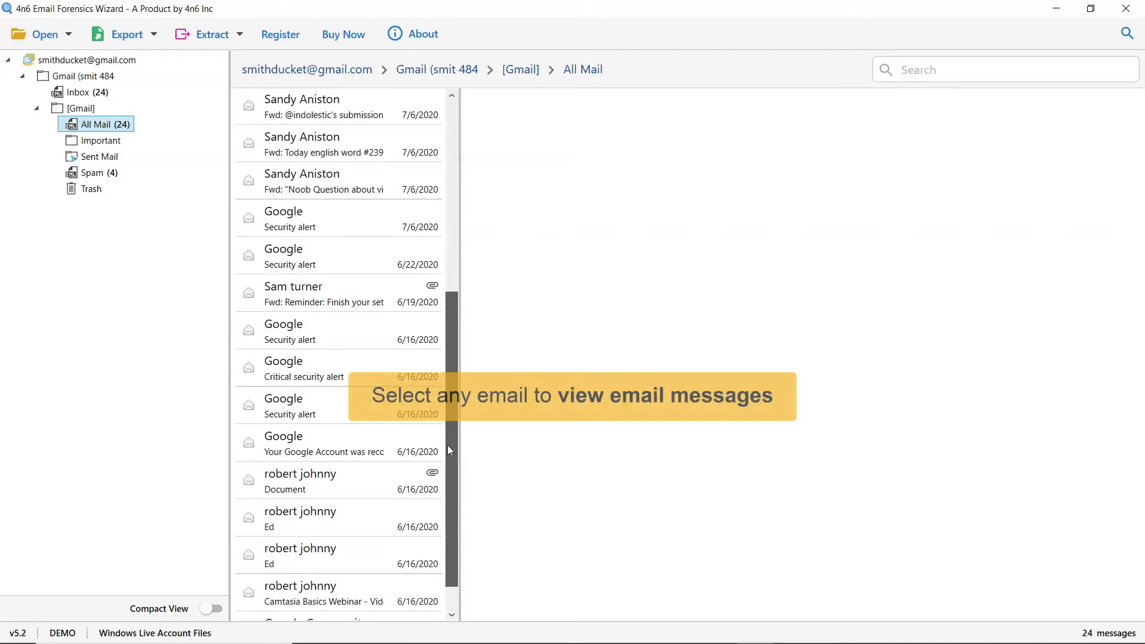
drag(448, 449, 449, 477)
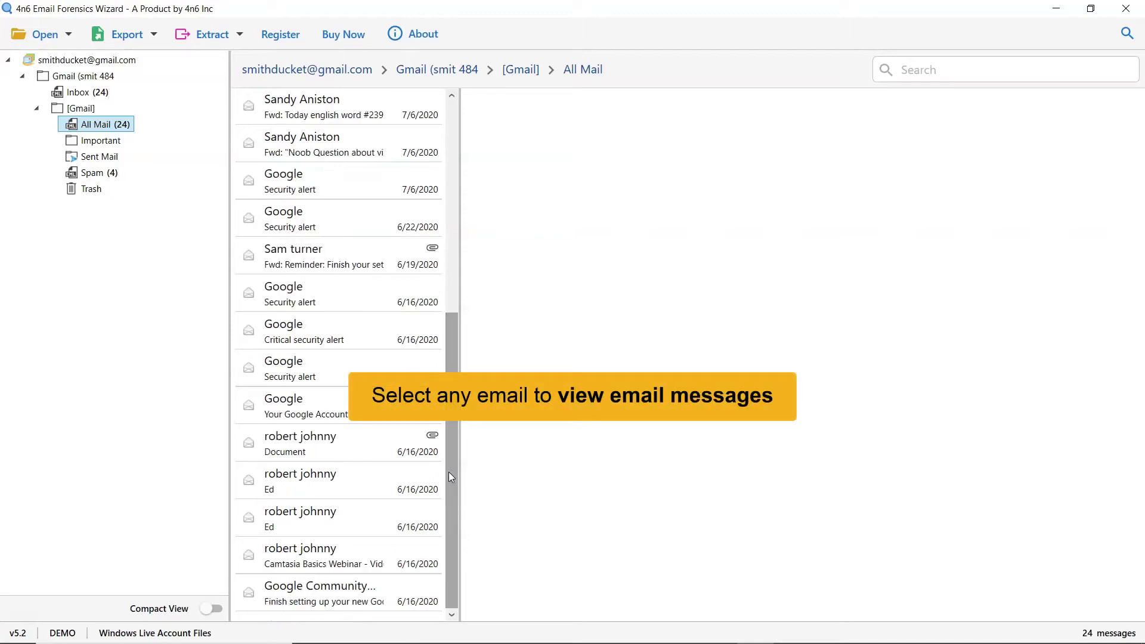
Preview the Document email and check the Open/Save options of its miscellaneous.pdf attachment
click(285, 437)
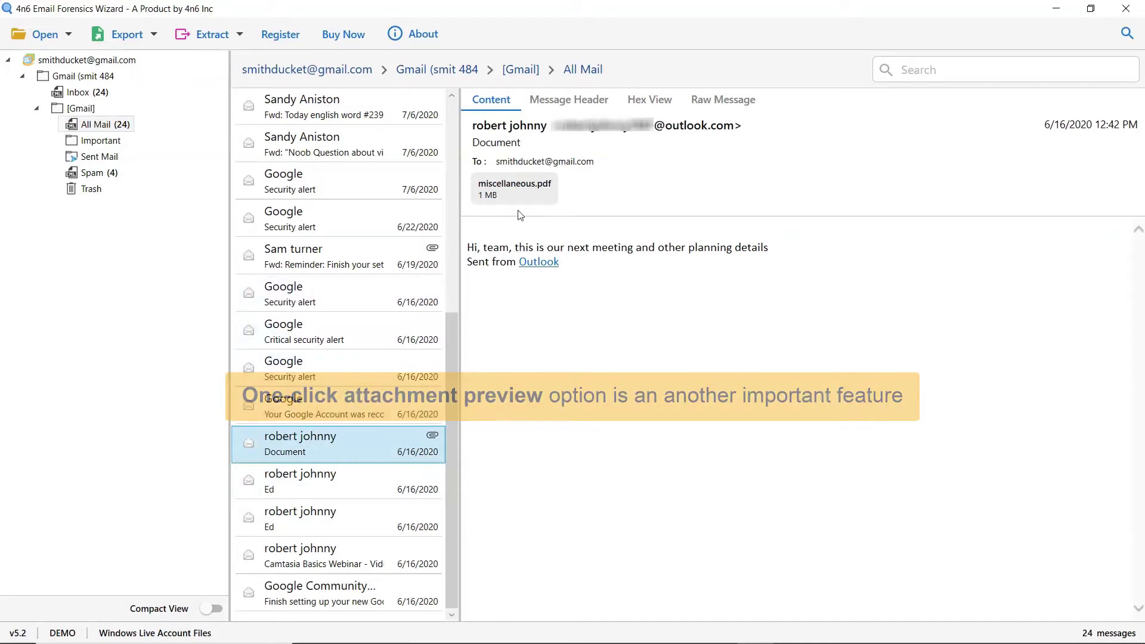
right_click(528, 194)
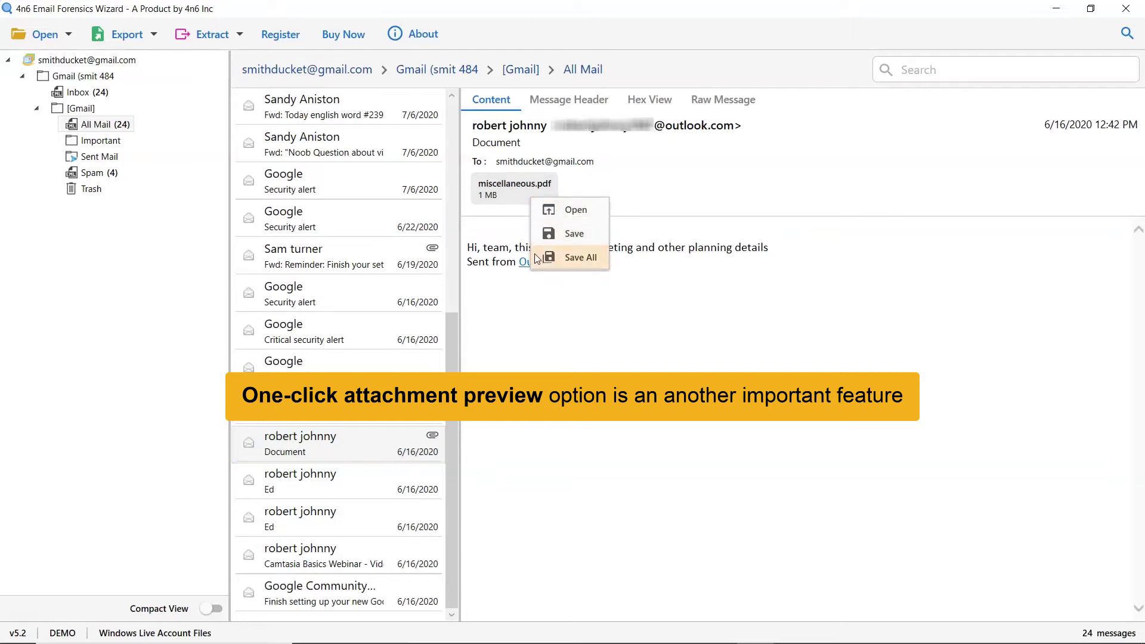
key(Escape)
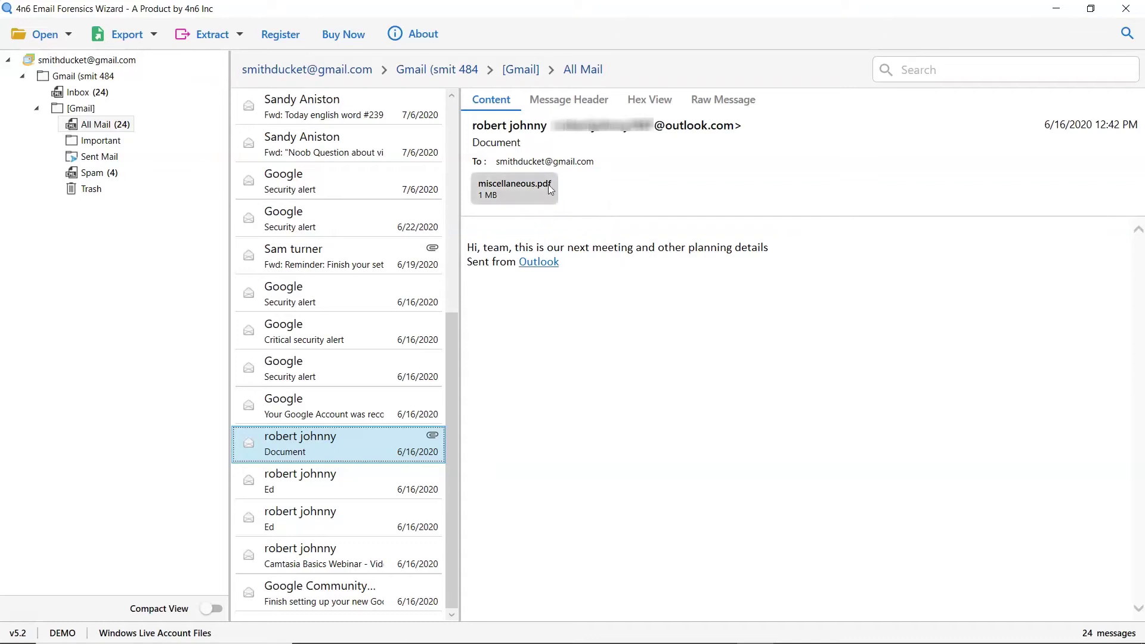
Display the Document email's full message header with routing and authentication details
click(573, 107)
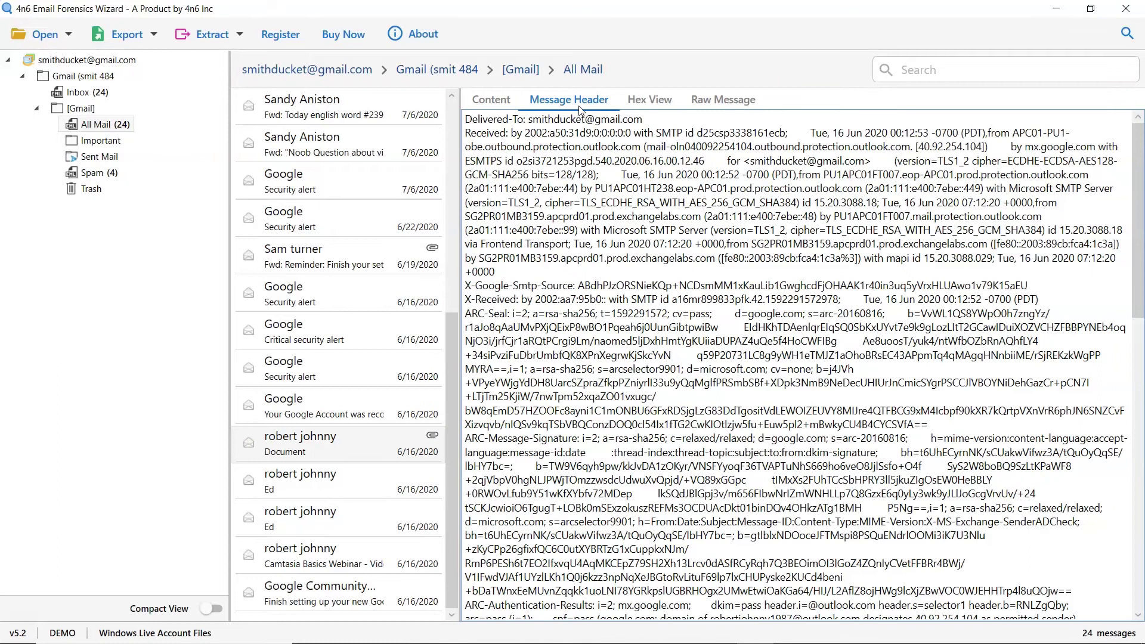
Examine the Document email as a hex dump, then as raw message source
click(652, 112)
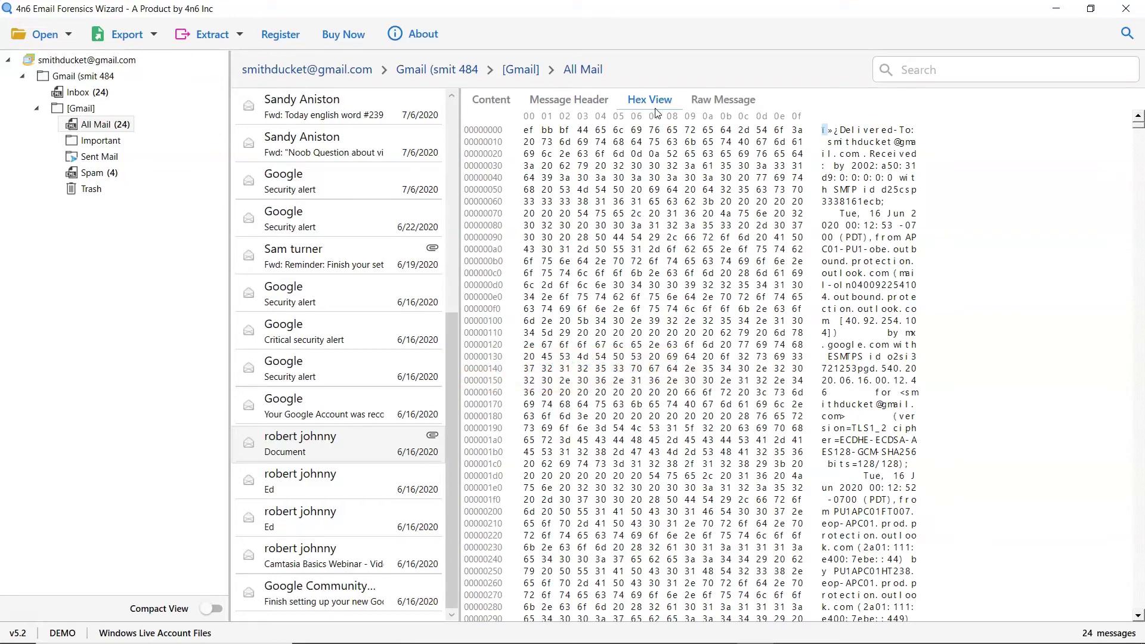
click(715, 103)
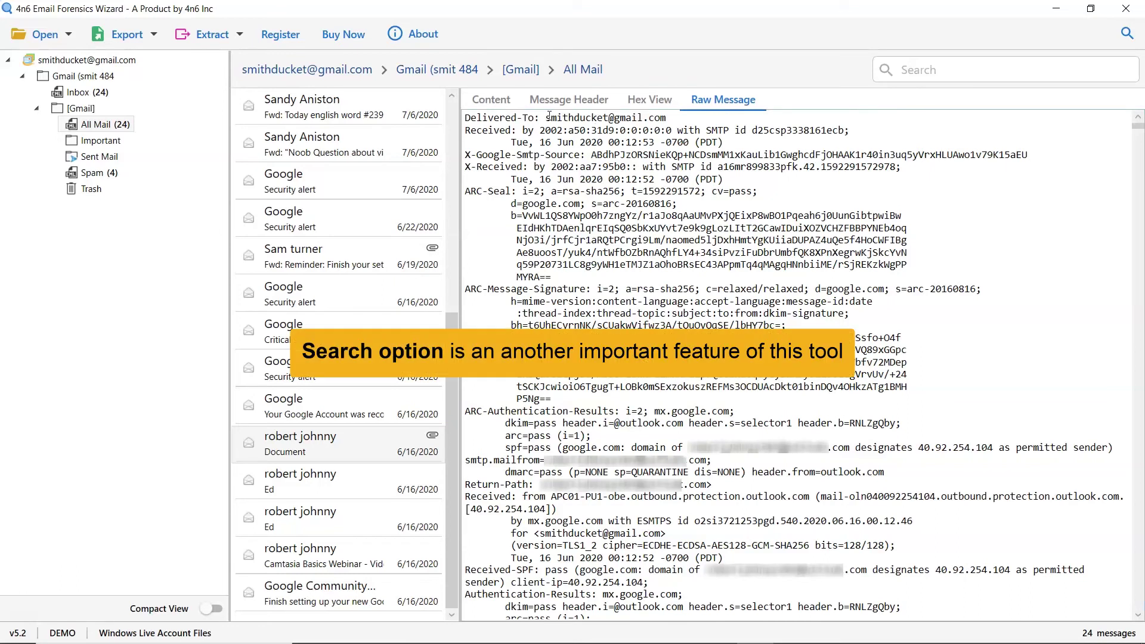
Show the Document email's readable body and miscellaneous.pdf attachment again
click(493, 104)
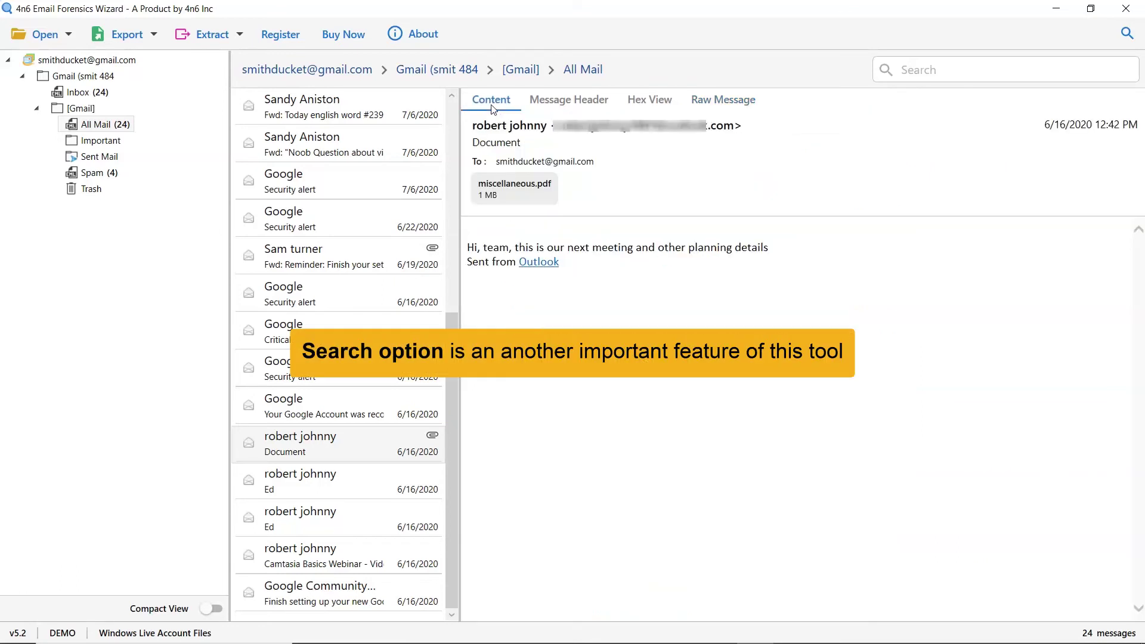